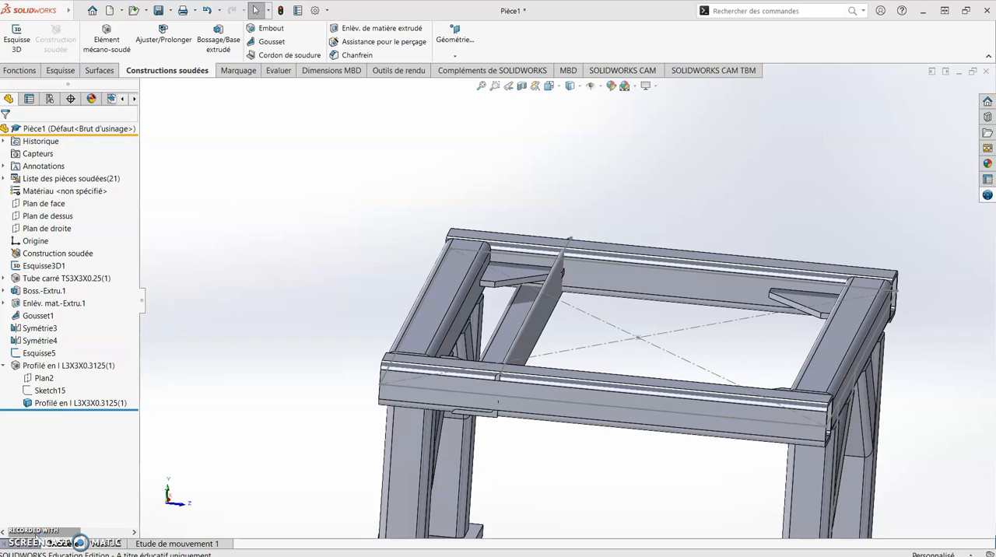
- Examine how the L-angle crossmember sits on the frame's tubes relative to its sketch line
scroll(662, 355, up, 3)
middle_drag(662, 356, 645, 389)
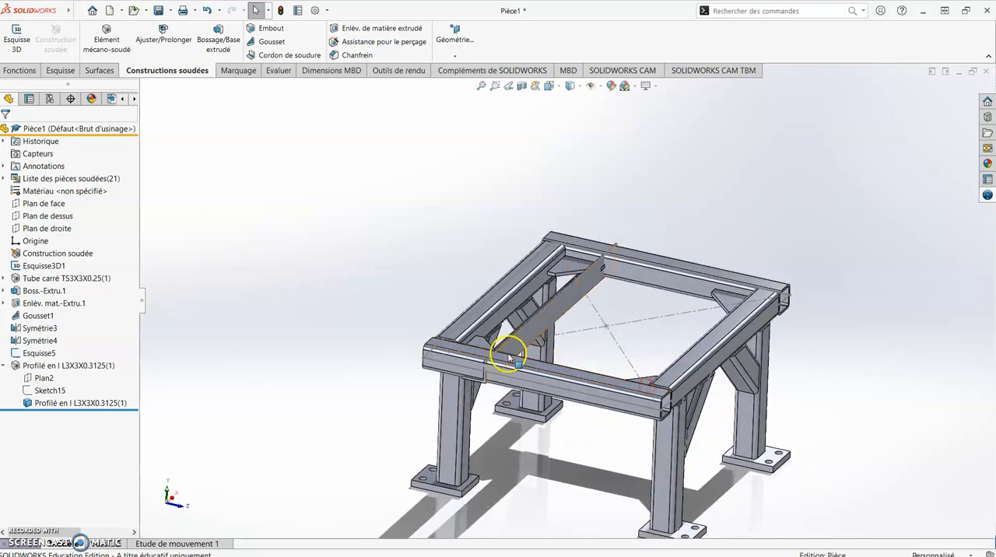
scroll(507, 351, down, 5)
middle_drag(614, 246, 626, 226)
scroll(543, 322, down, 5)
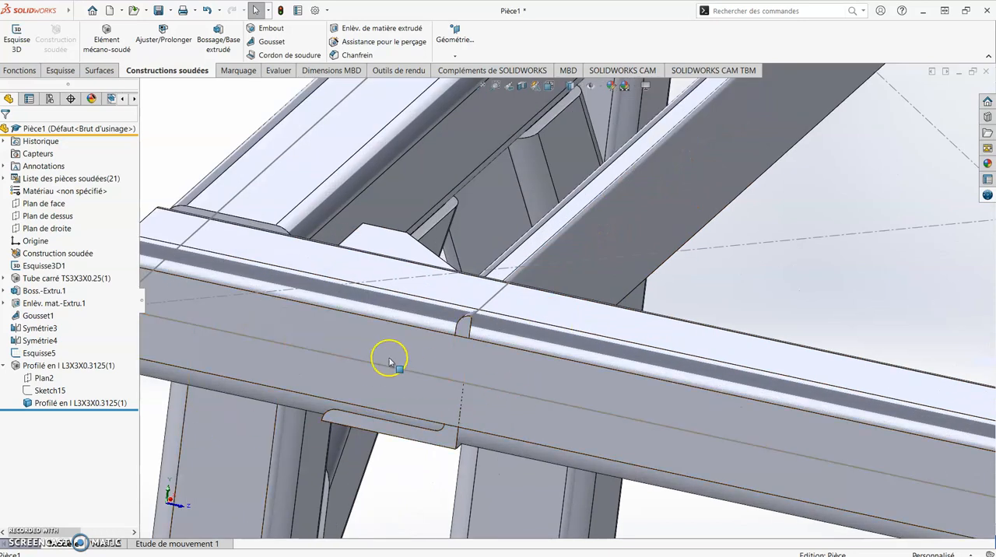
scroll(599, 253, up, 2)
scroll(599, 253, up, 2)
scroll(612, 205, down, 3)
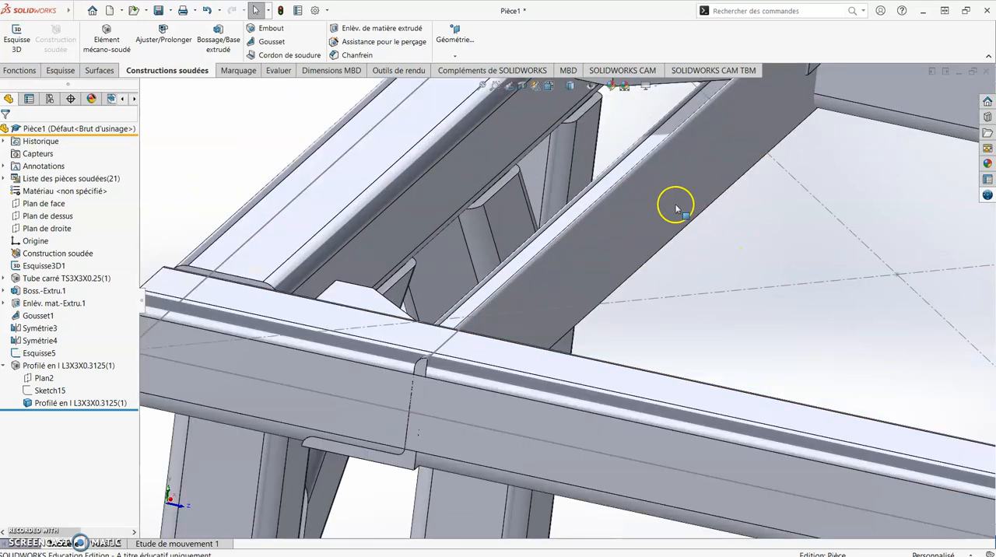
scroll(333, 421, down, 2)
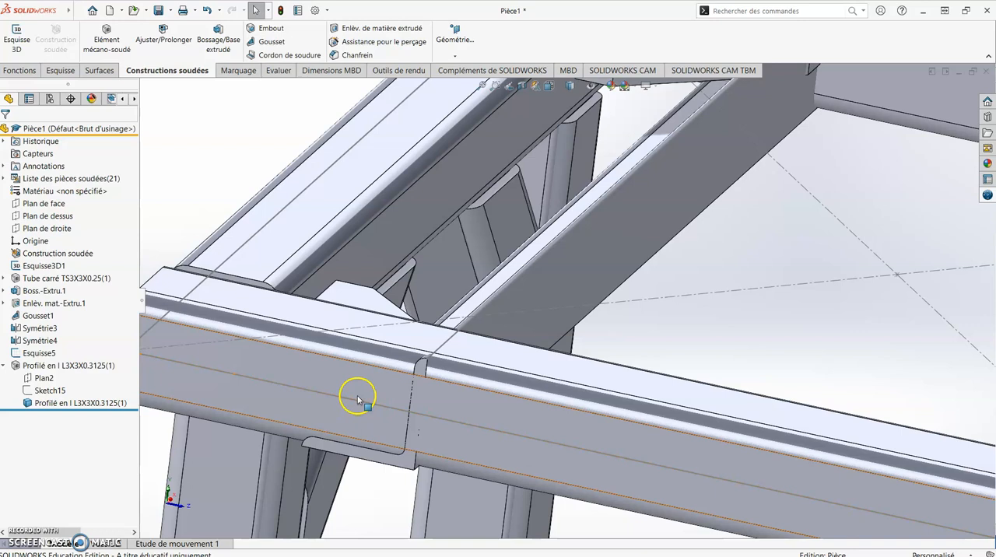
click(470, 329)
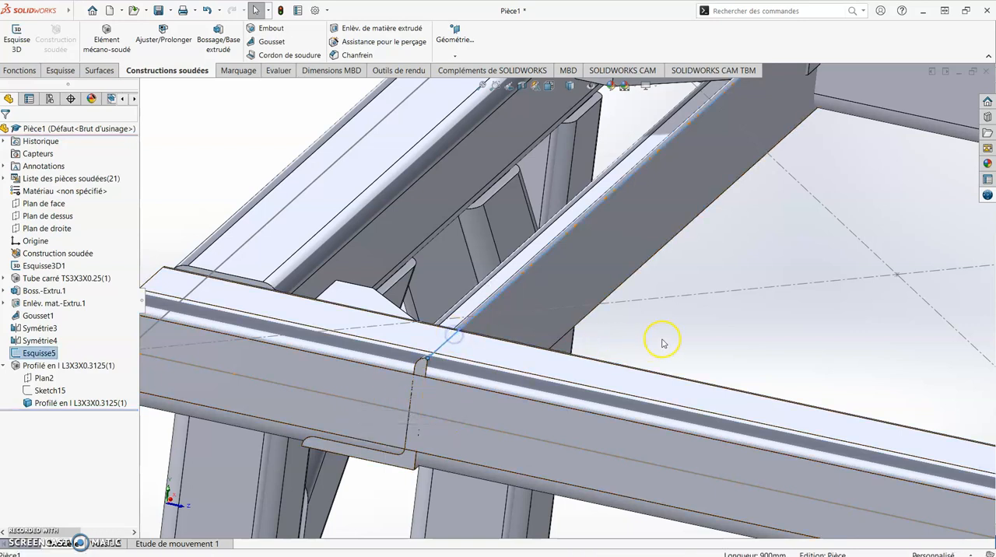
click(720, 326)
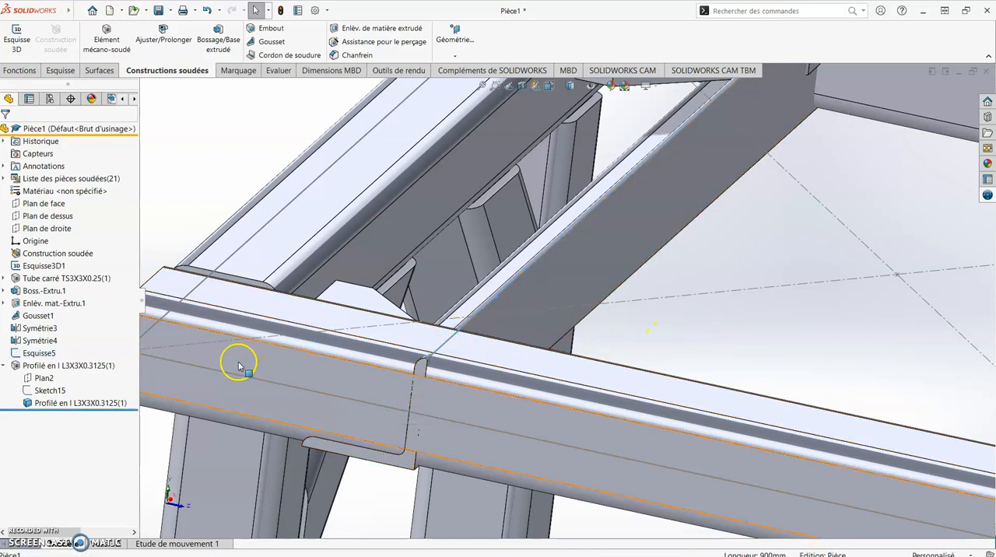
- Edit the L3X3X0.3125 angle member and reposition its profile so the outer corner of the L lies on the path line
right_click(35, 370)
click(43, 283)
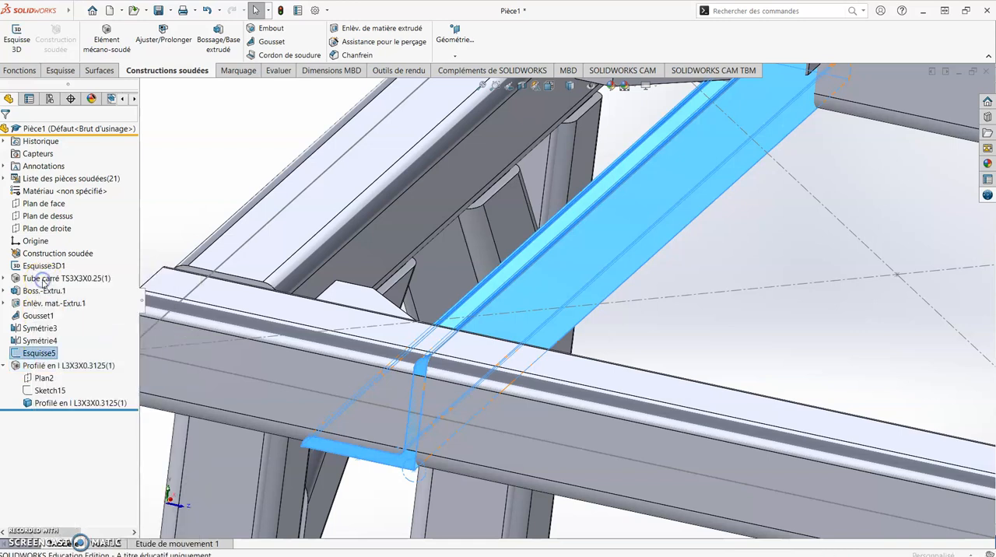
drag(131, 203, 131, 330)
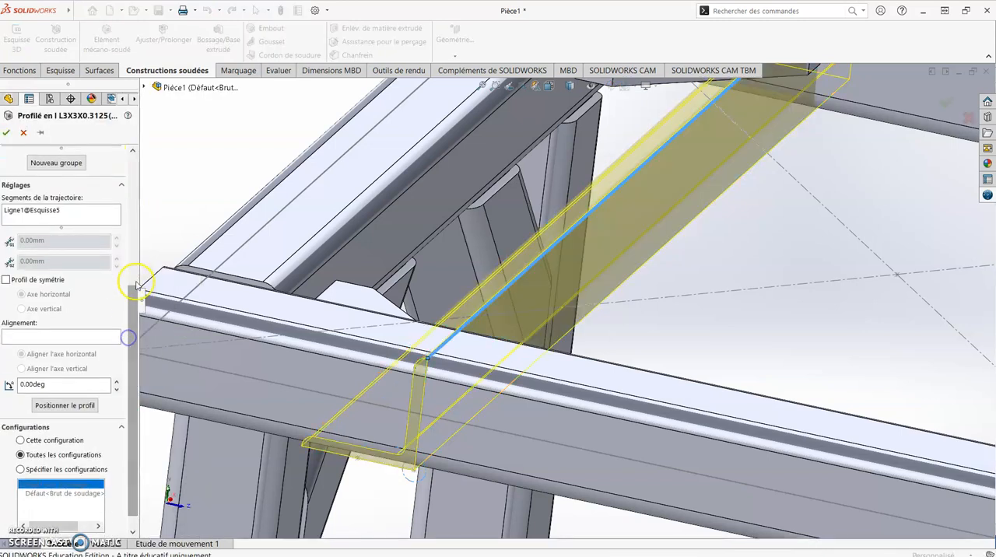
drag(139, 264, 164, 280)
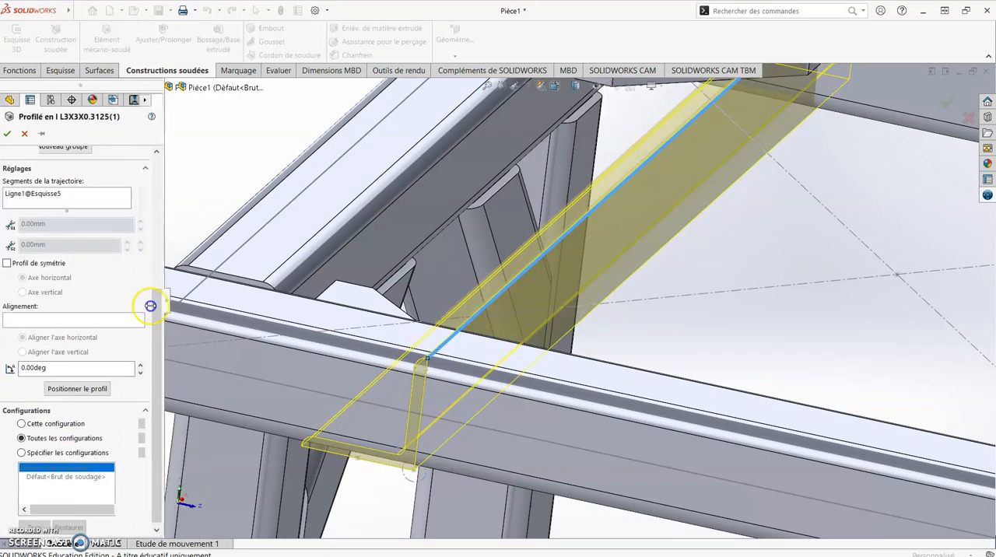
click(84, 389)
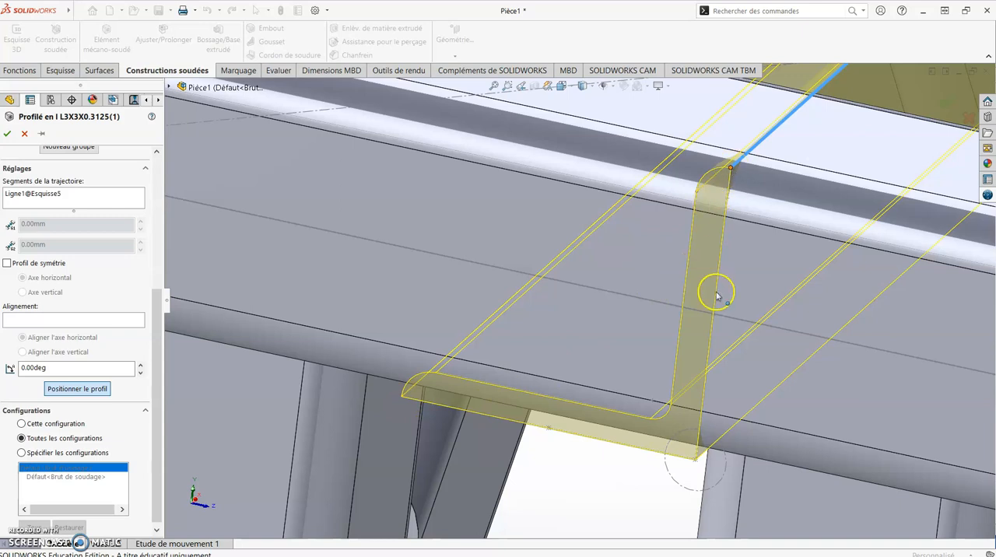
click(696, 464)
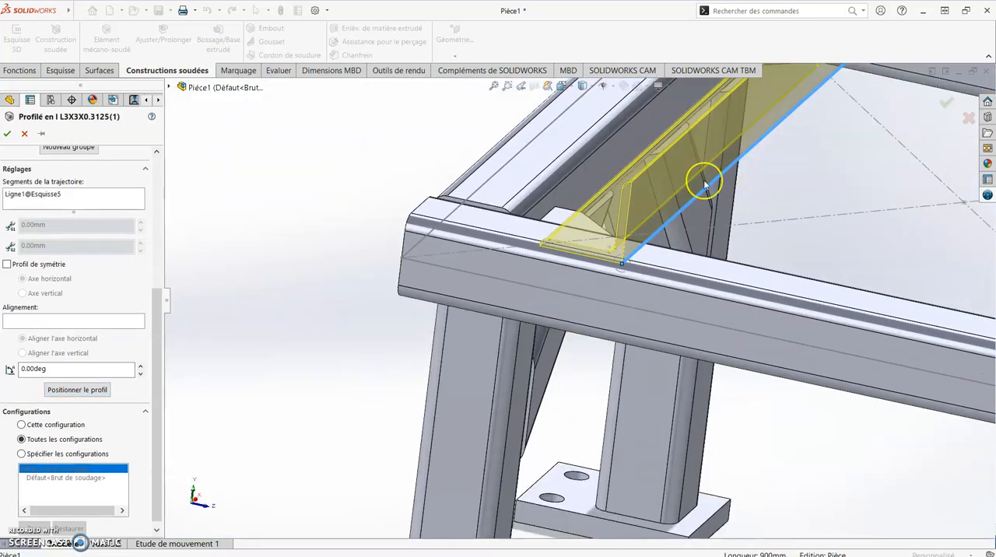
scroll(498, 287, down, 2)
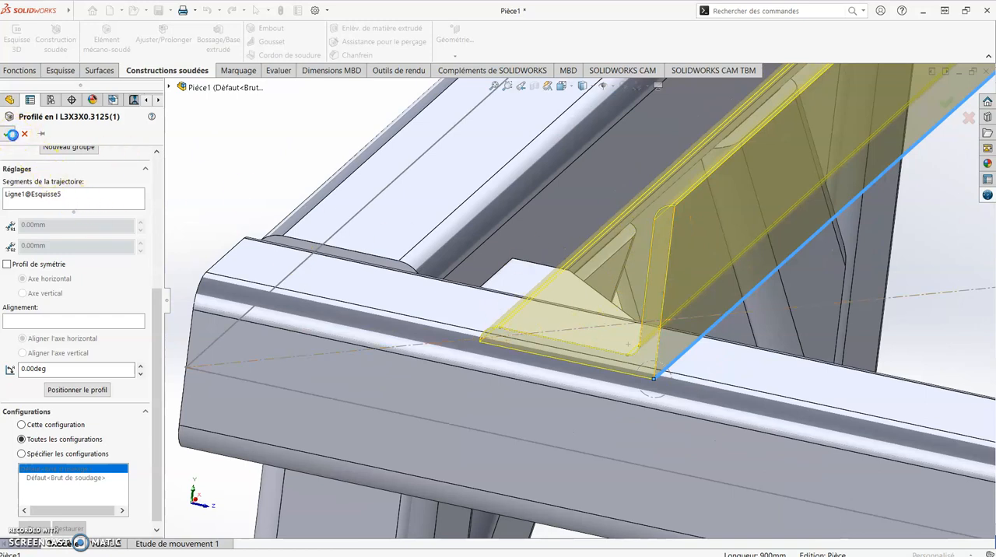
scroll(725, 171, up, 6)
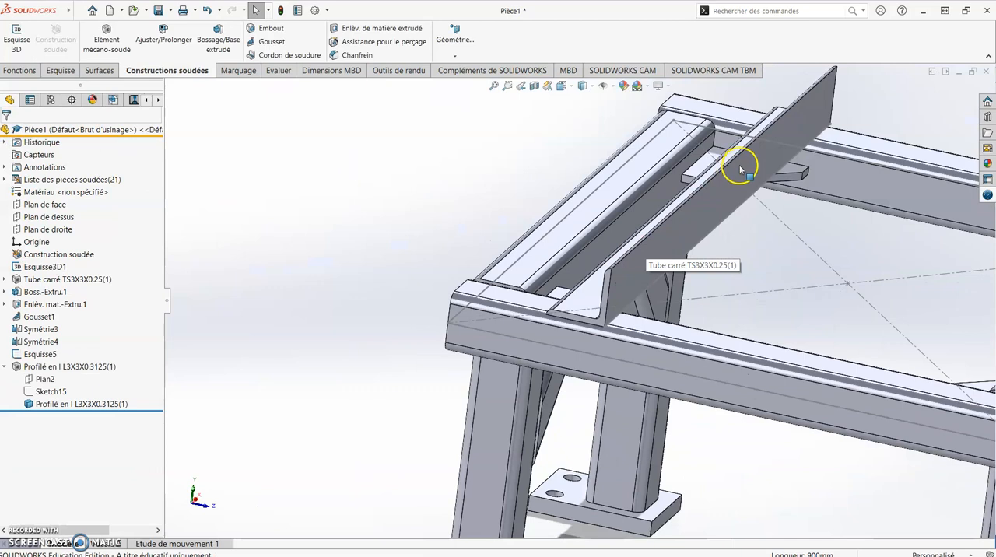
- In the angle member's profile sketch, draw a diagonal construction line about 132 mm long across both rounded leg tips
scroll(740, 169, down, 3)
click(40, 391)
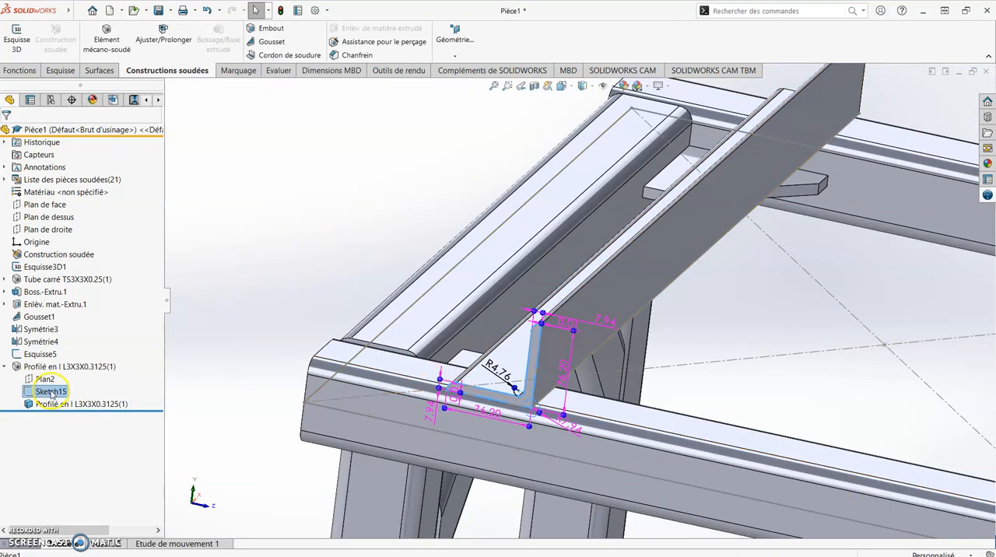
right_click(52, 392)
click(60, 342)
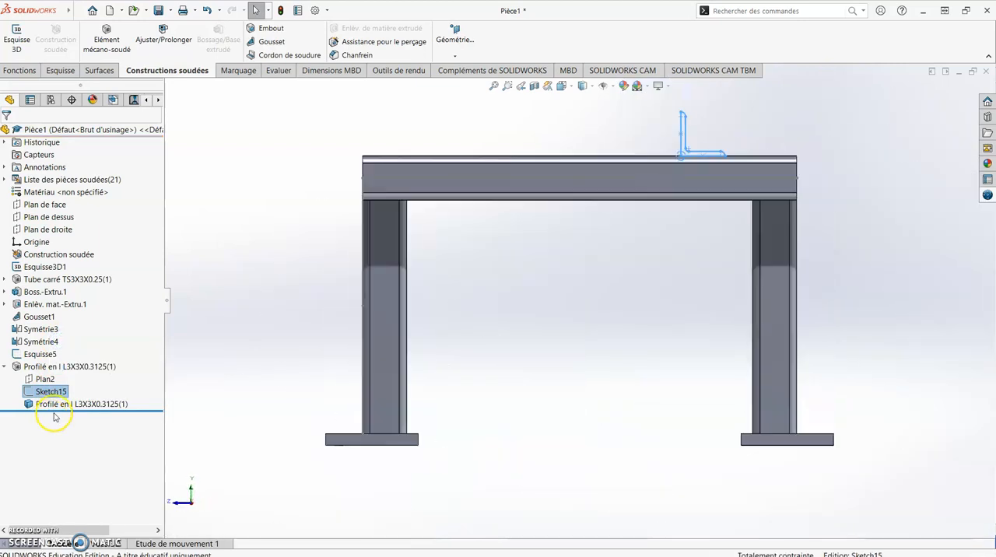
scroll(701, 140, down, 8)
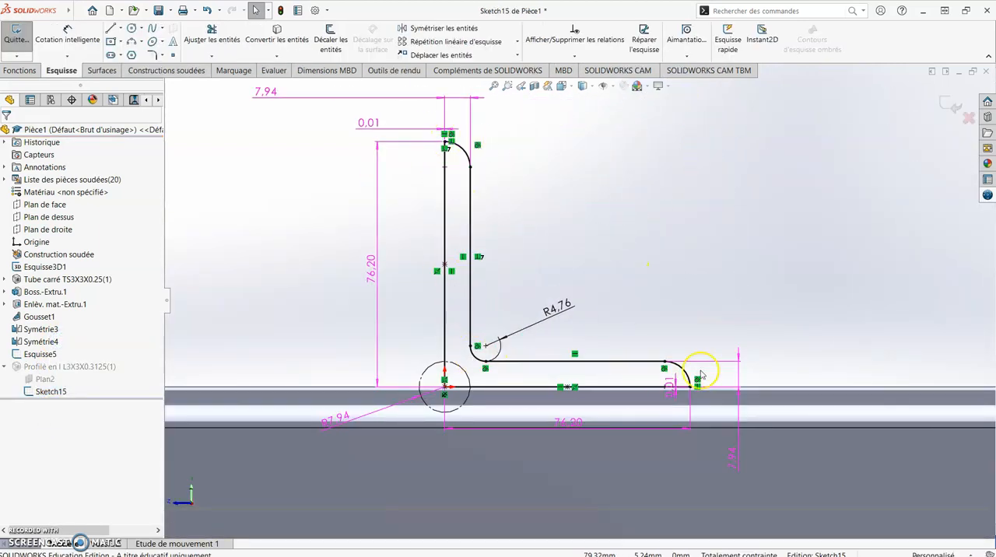
click(121, 28)
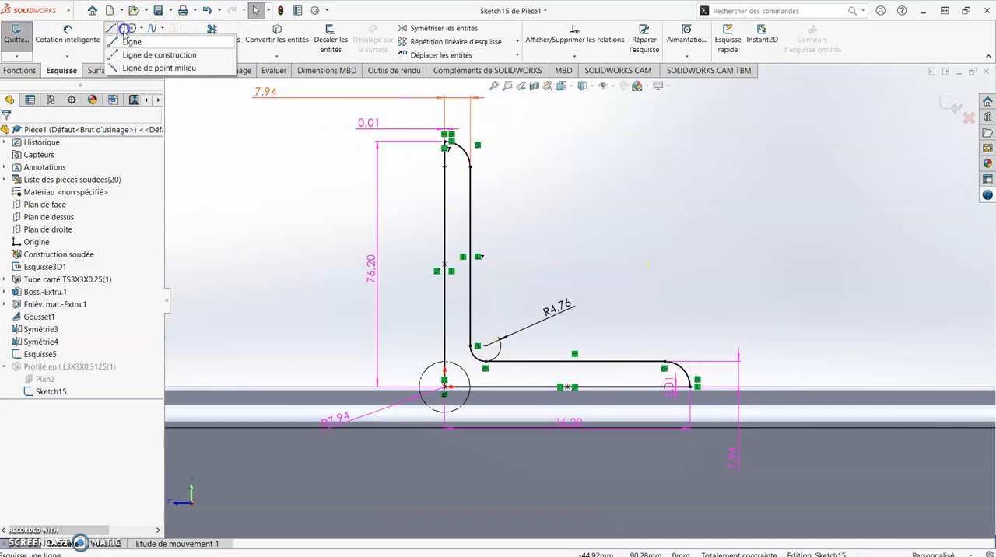
click(131, 56)
click(413, 113)
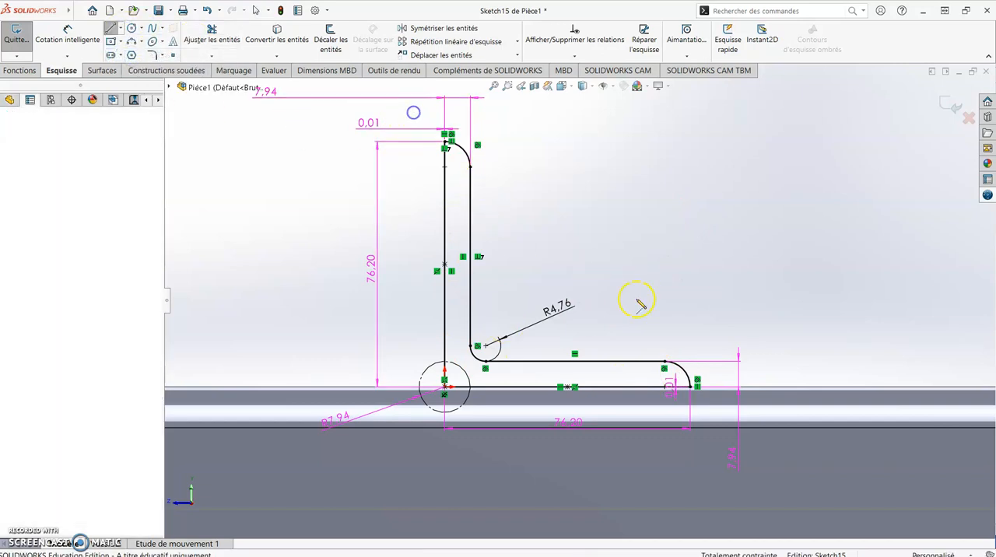
click(725, 402)
key(Escape)
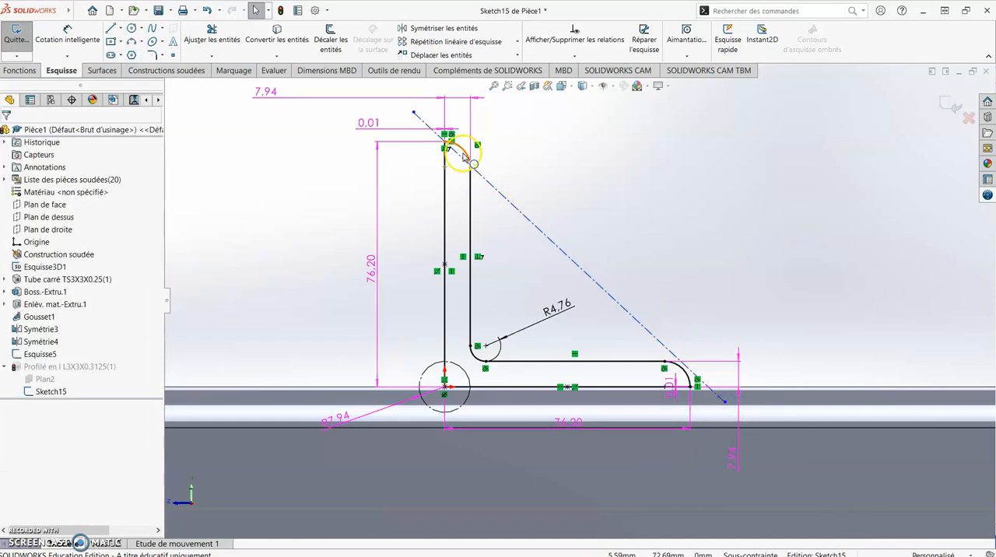
- Make the construction line coincident with the midpoint of the vertical leg's tip arc
click(460, 158)
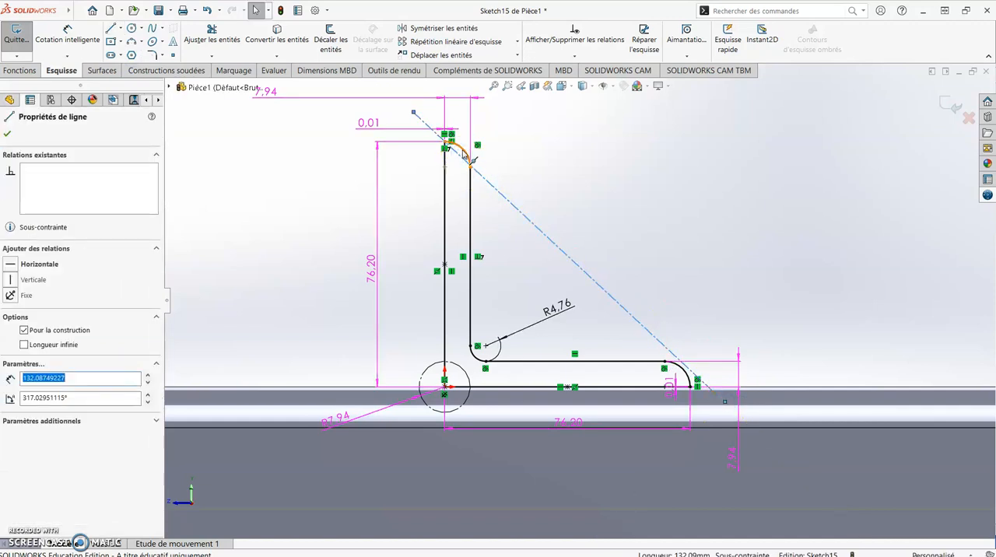
ctrl+click(464, 152)
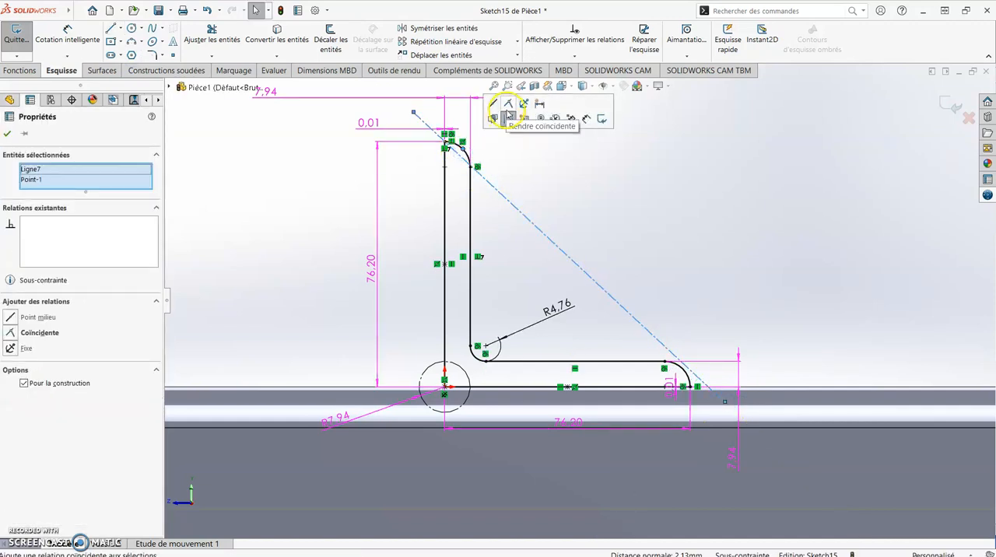
click(510, 108)
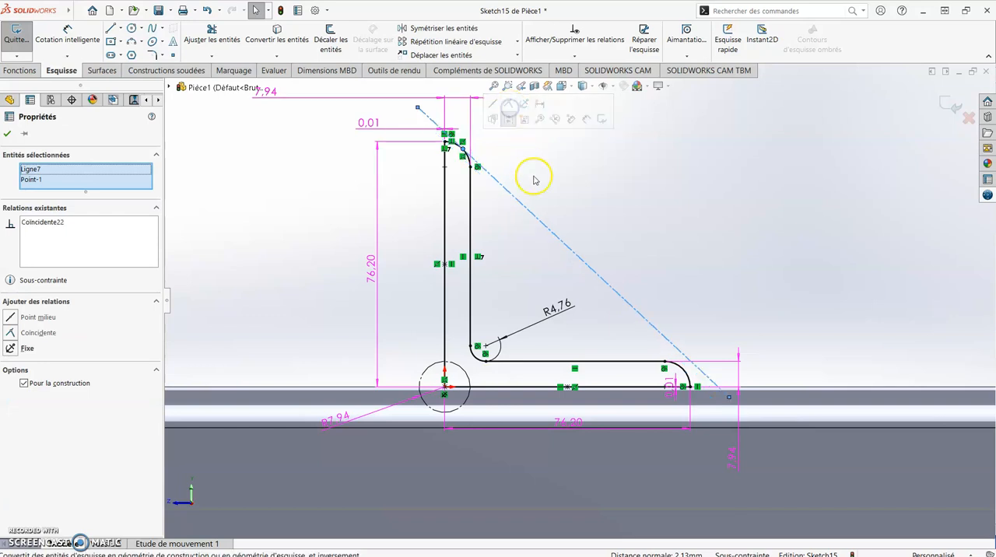
key(Escape)
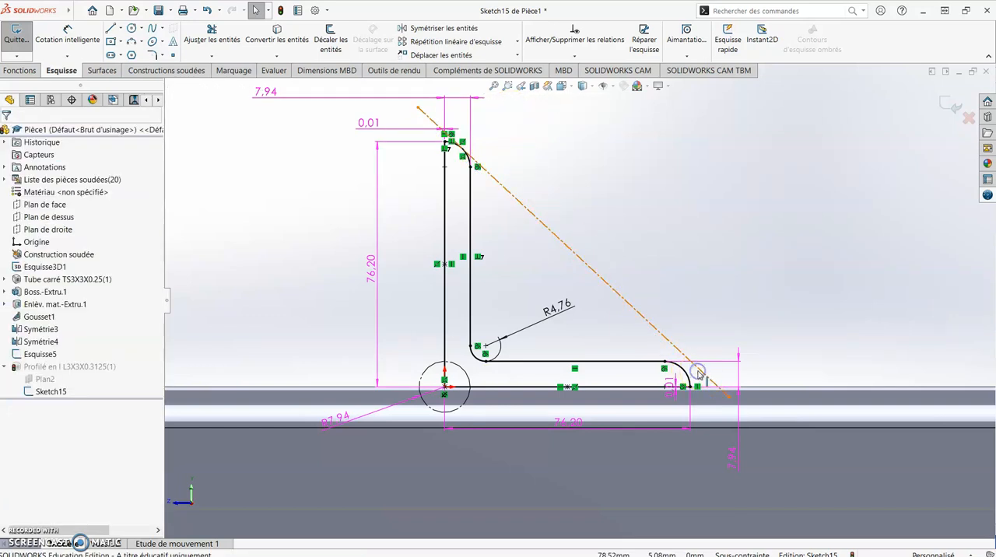
- Make the construction line tangent to the horizontal leg's tip arc
click(696, 371)
ctrl+click(687, 372)
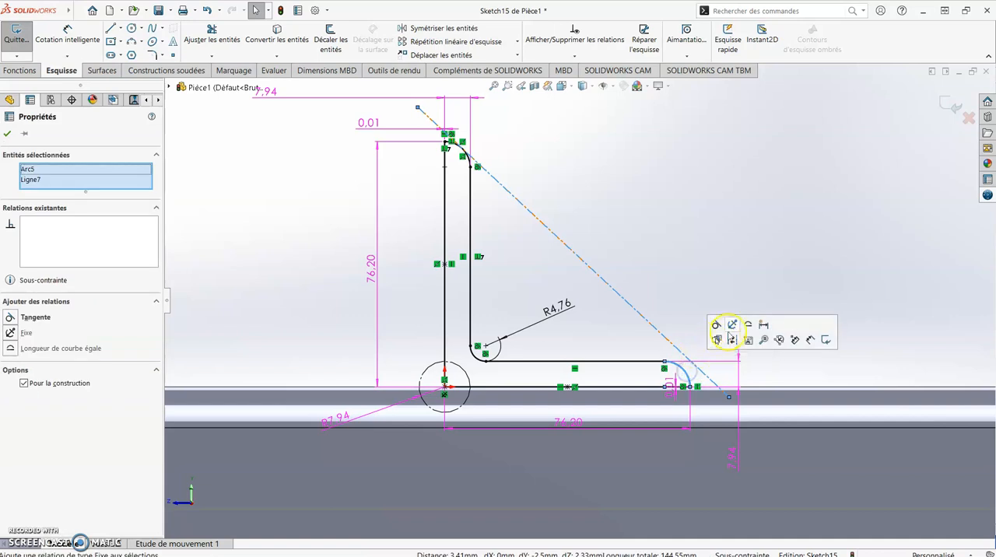
click(723, 325)
click(710, 260)
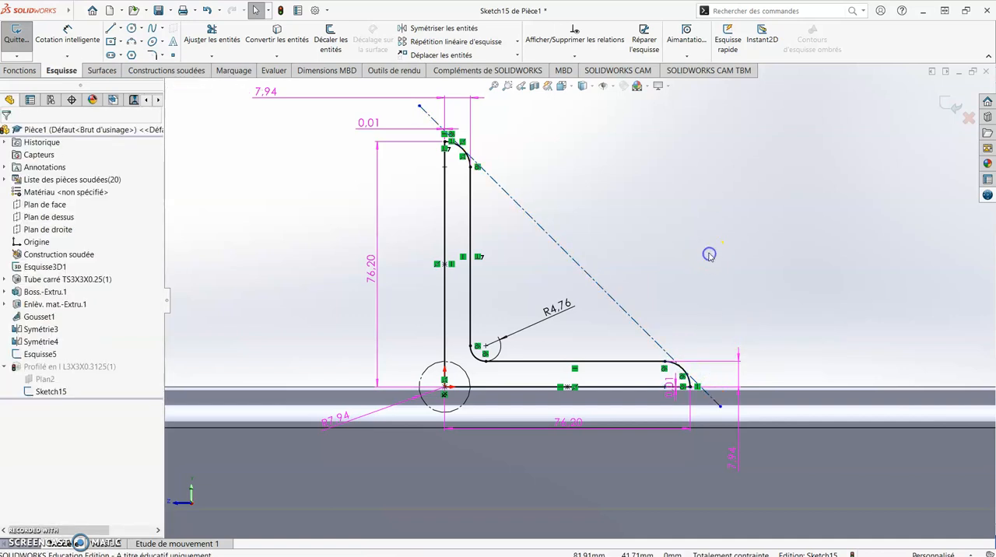
- Move the construction line's upper endpoint onto the midpoint of the vertical leg's tip arc
scroll(479, 141, down, 4)
scroll(488, 157, up, 2)
drag(415, 182, 514, 277)
scroll(638, 371, up, 5)
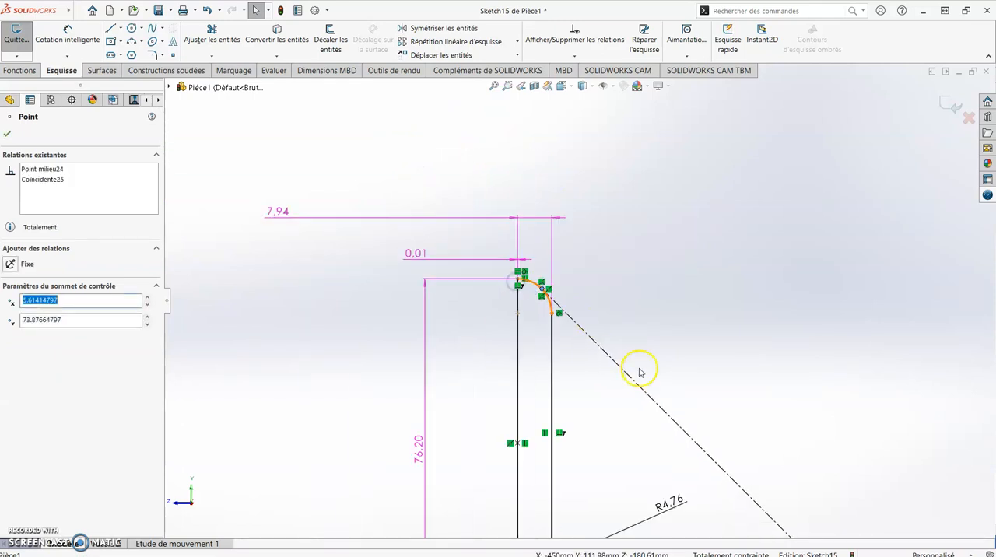
- Shorten the construction line's lower end and make its endpoint coincident with the horizontal leg's tip arc
scroll(596, 272, down, 5)
scroll(537, 117, down, 3)
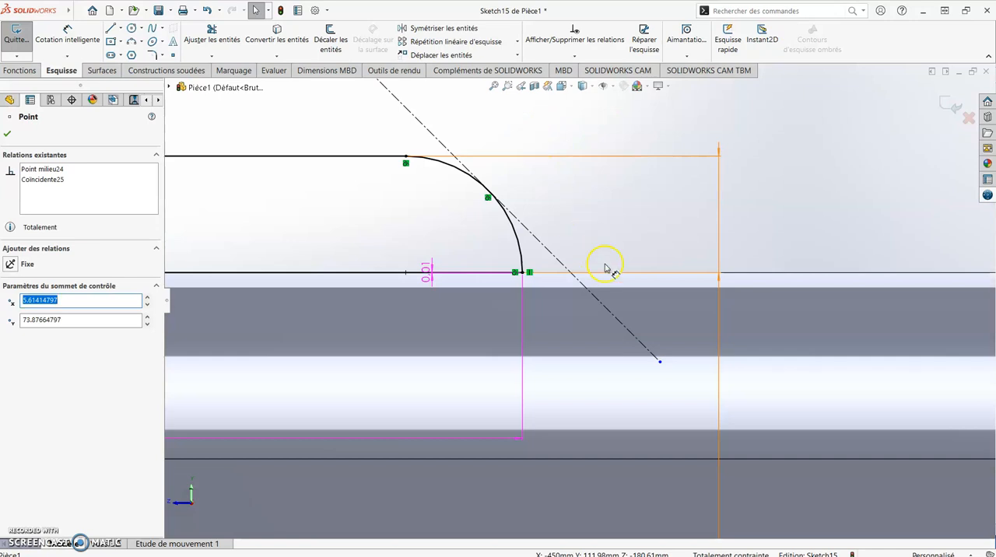
drag(659, 361, 489, 192)
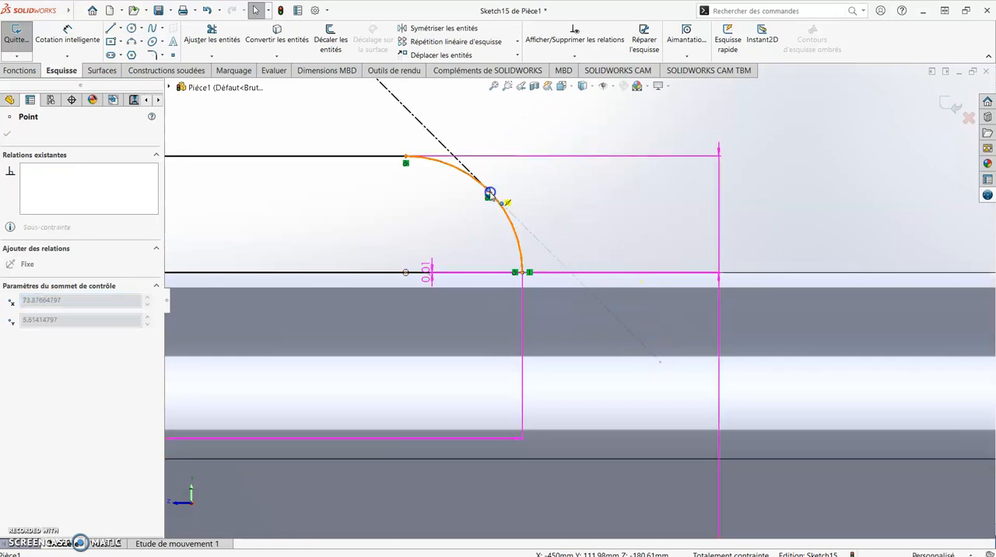
click(576, 293)
click(516, 178)
scroll(527, 226, up, 2)
scroll(527, 226, down, 3)
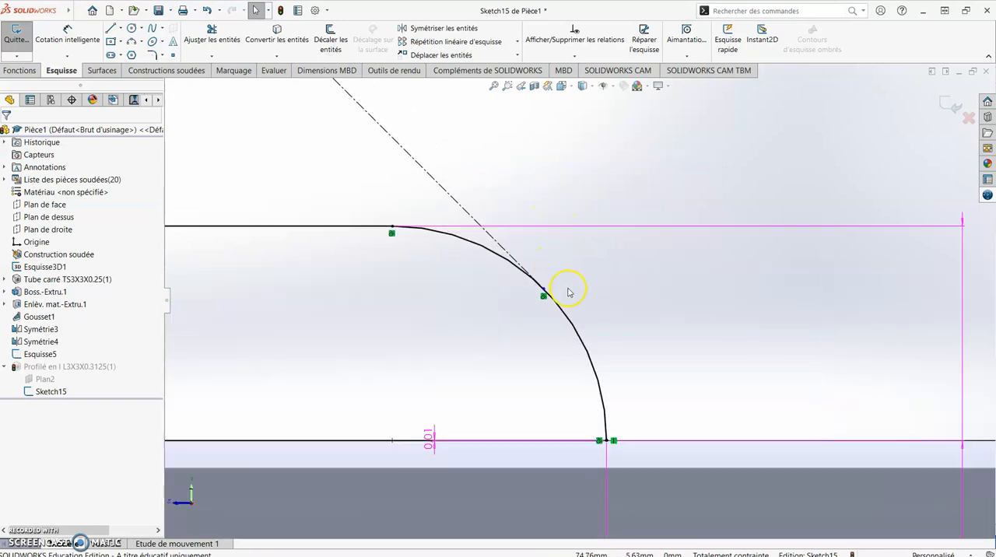
drag(545, 292, 596, 372)
click(596, 373)
ctrl+click(610, 355)
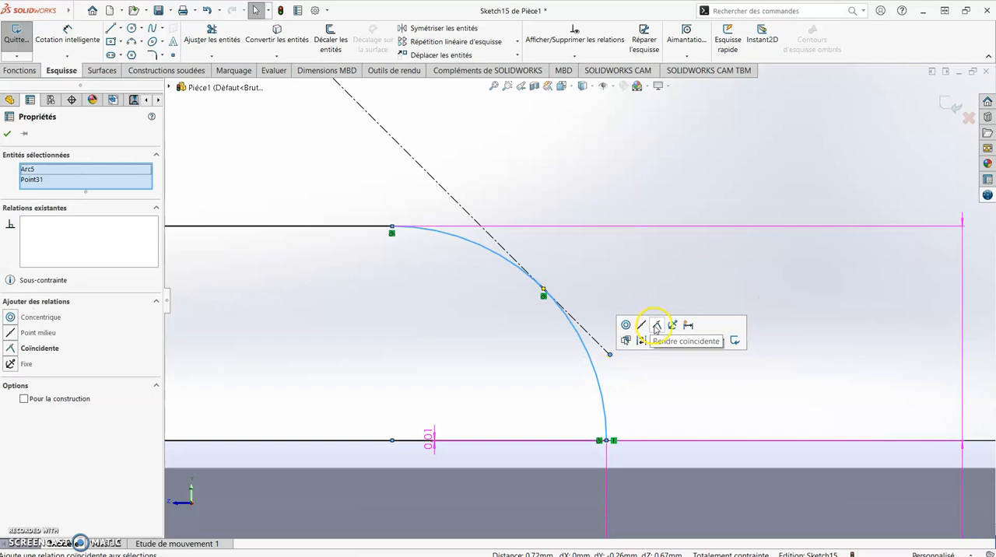
click(654, 326)
click(590, 171)
- Check the attachment of the construction line's upper end to the vertical leg's tip arc
scroll(553, 282, up, 2)
scroll(490, 184, up, 3)
scroll(568, 278, down, 6)
scroll(519, 331, down, 1)
click(382, 248)
click(436, 285)
click(423, 294)
click(535, 289)
scroll(440, 293, up, 3)
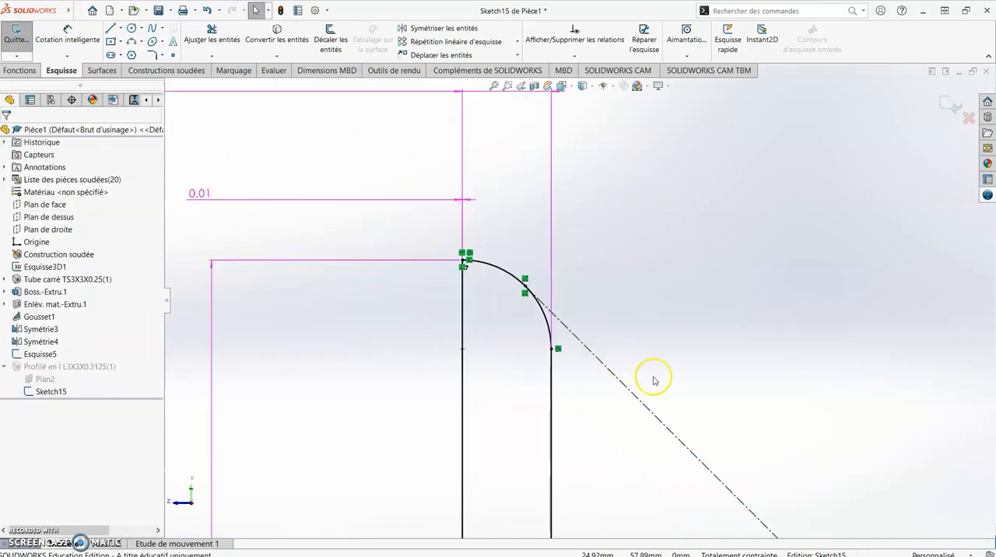
- Place a sketch point at the midpoint of the construction line and exit the profile sketch
scroll(662, 389, up, 3)
click(173, 55)
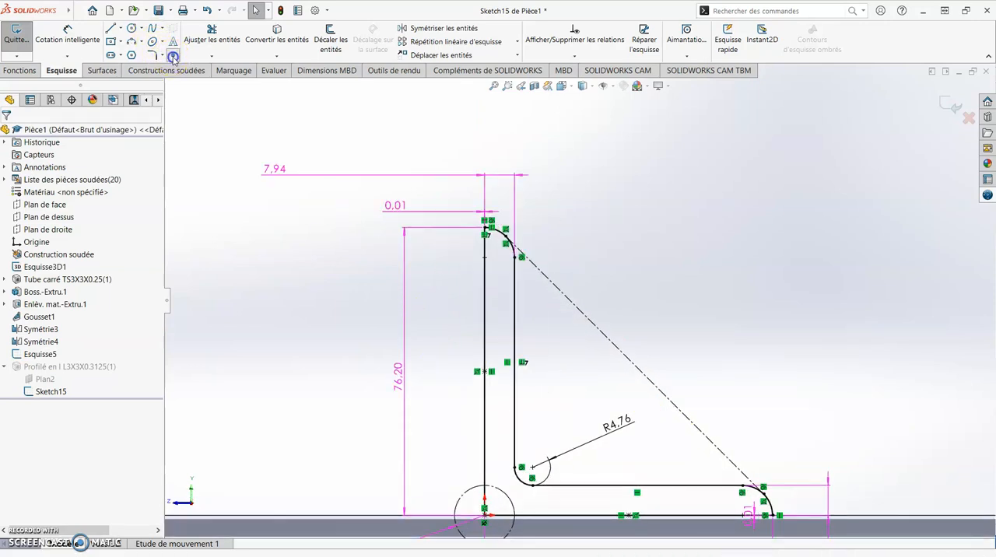
click(635, 366)
key(Escape)
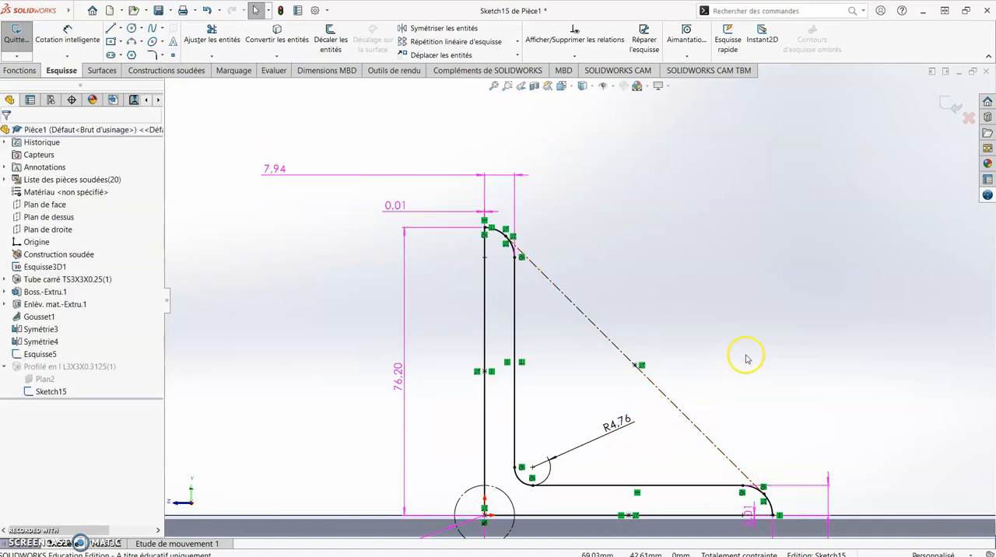
scroll(795, 391, up, 2)
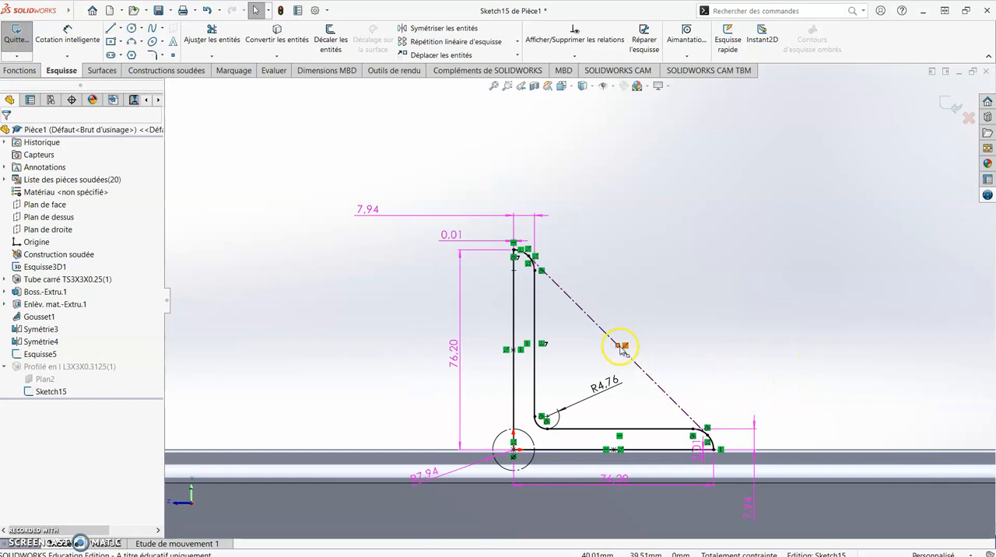
click(951, 104)
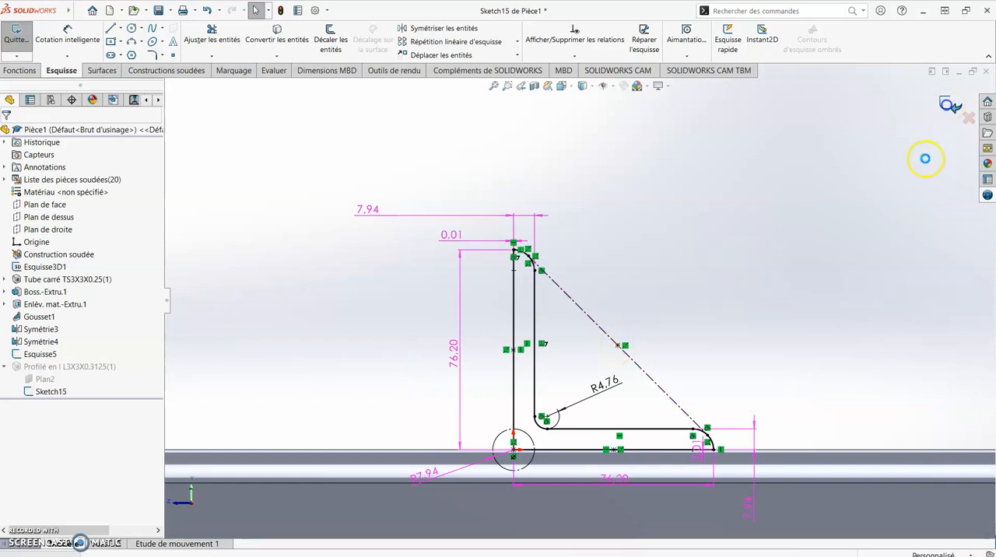
- Edit the L3X3X0.3125 structural member and relocate its profile so the construction line's midpoint sits on the path line
scroll(734, 339, up, 1)
scroll(702, 366, up, 2)
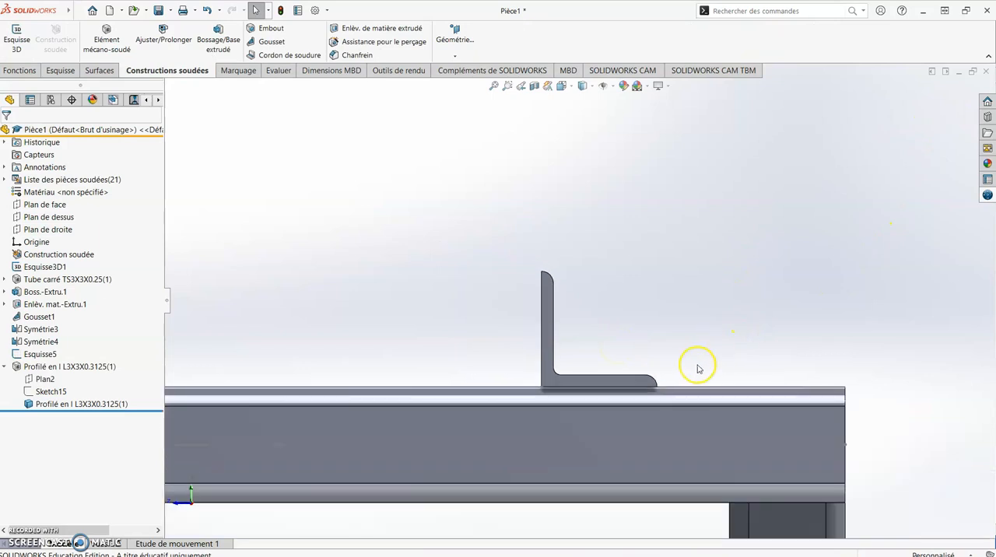
right_click(51, 369)
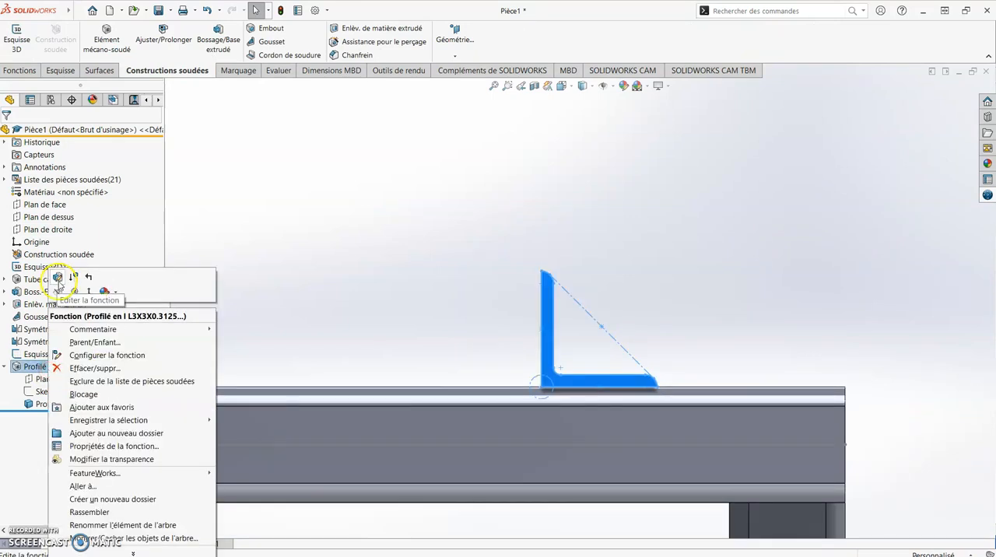
click(60, 280)
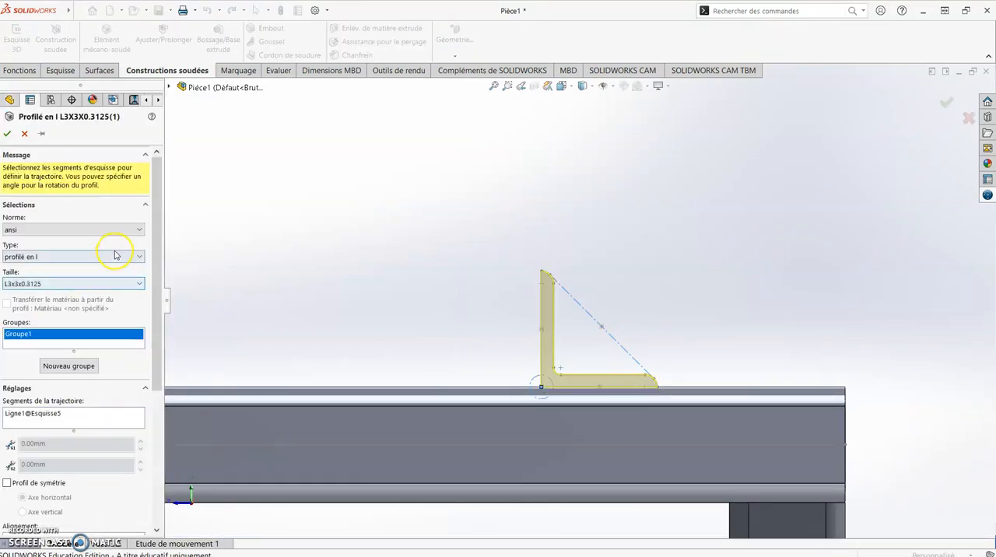
scroll(607, 337, down, 4)
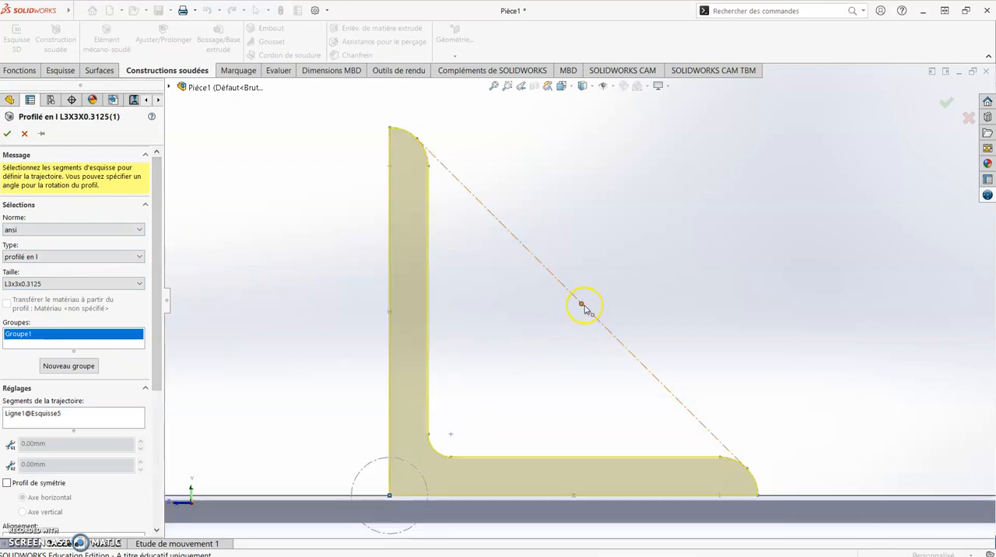
drag(162, 230, 160, 404)
click(53, 384)
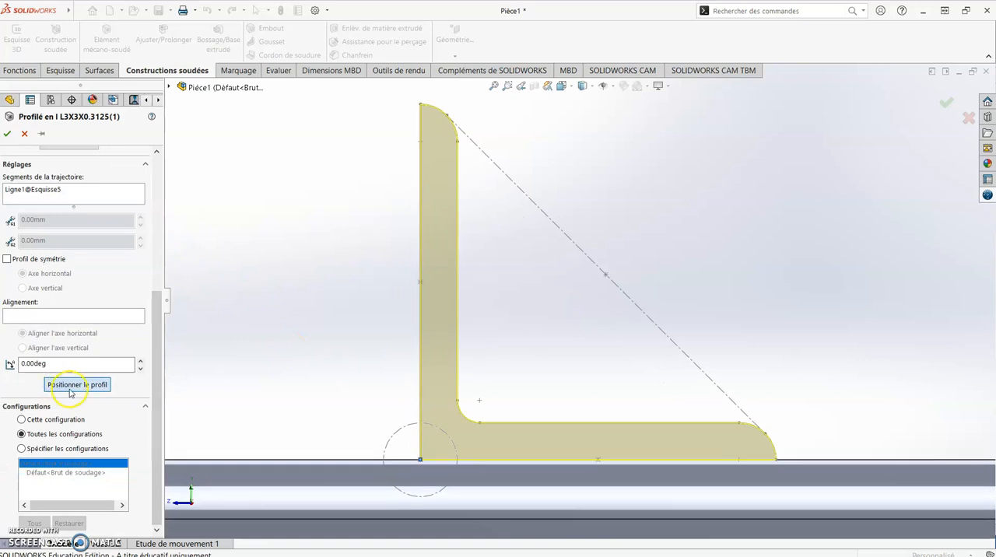
scroll(572, 393, up, 4)
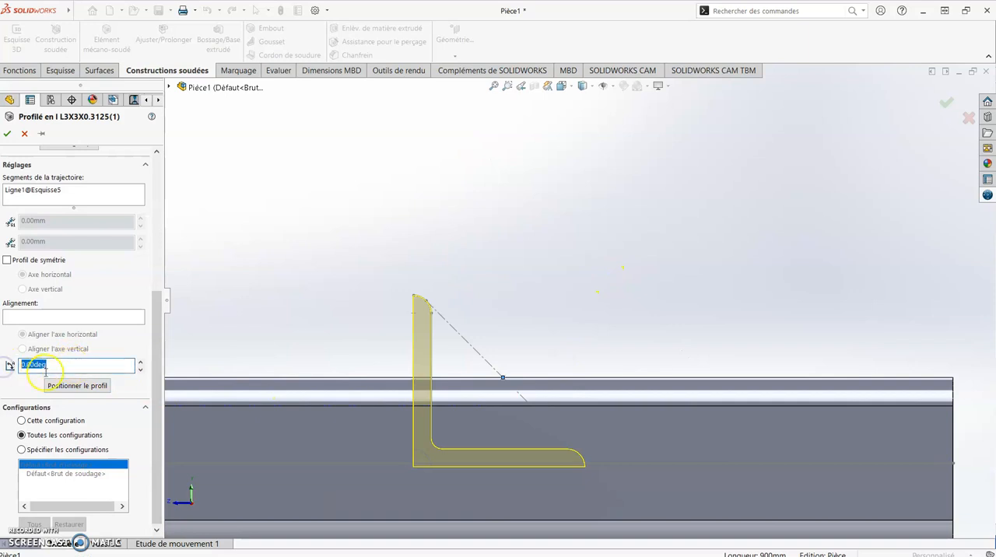
- Set the L-angle profile's rotation angle to 225 degrees and accept the structural member edit
text(2)
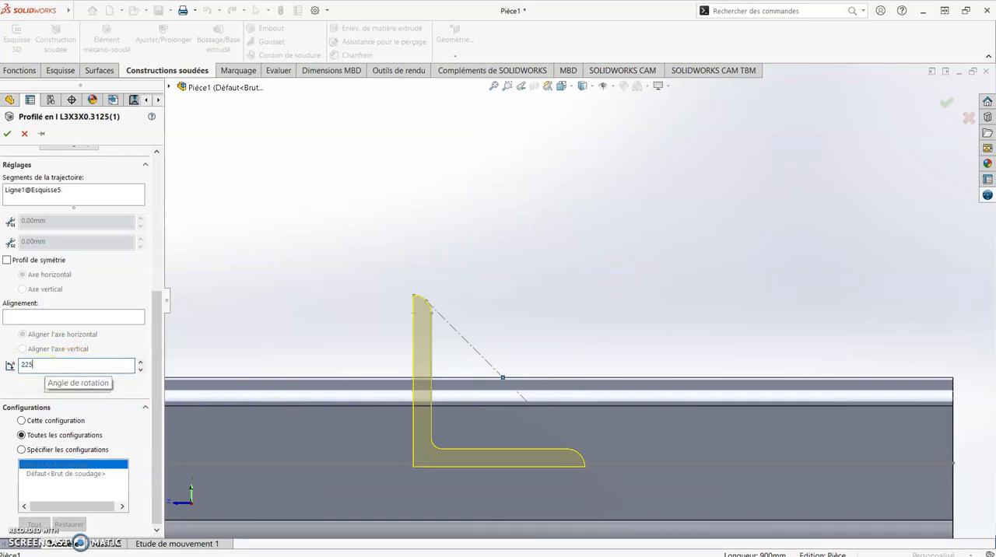
text(25)
key(Return)
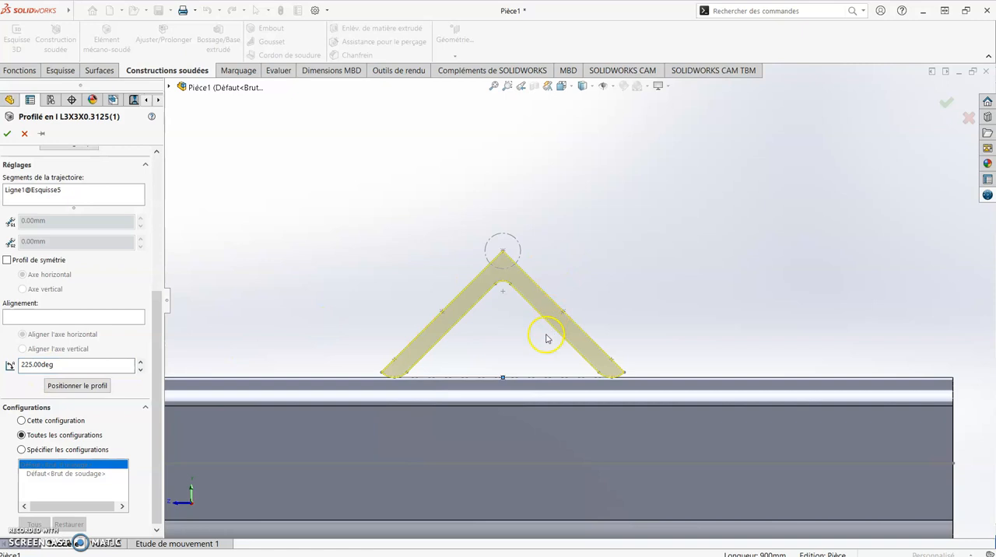
scroll(569, 385, down, 3)
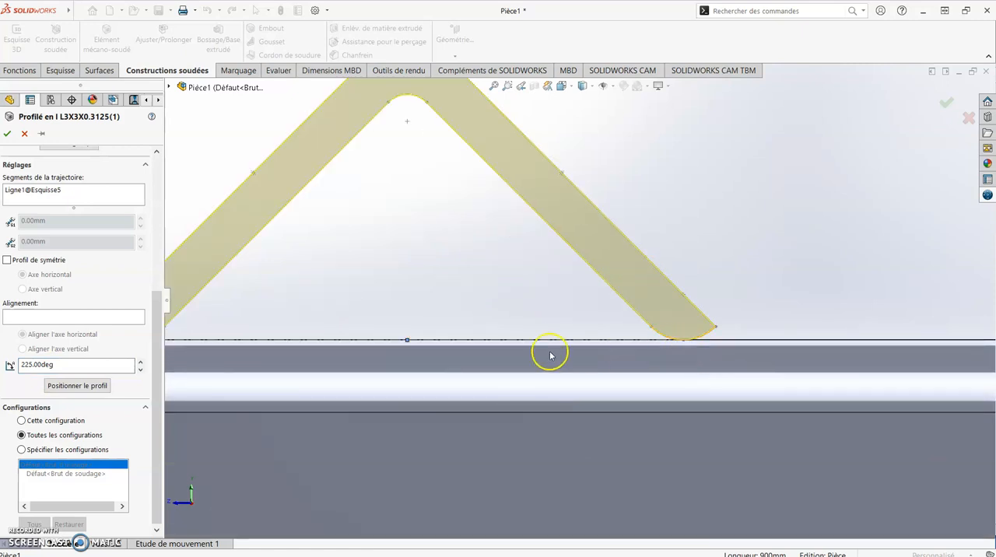
scroll(588, 350, up, 3)
middle_drag(517, 289, 537, 305)
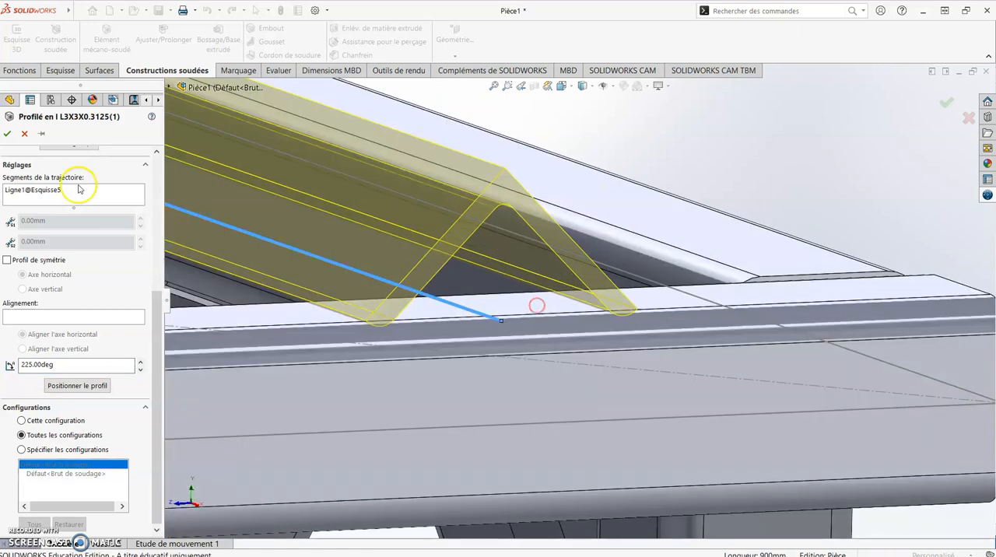
click(7, 134)
- Examine how the rotated L-angle crossmember's leg tips rest on the square tubes at both ends
scroll(438, 244, up, 2)
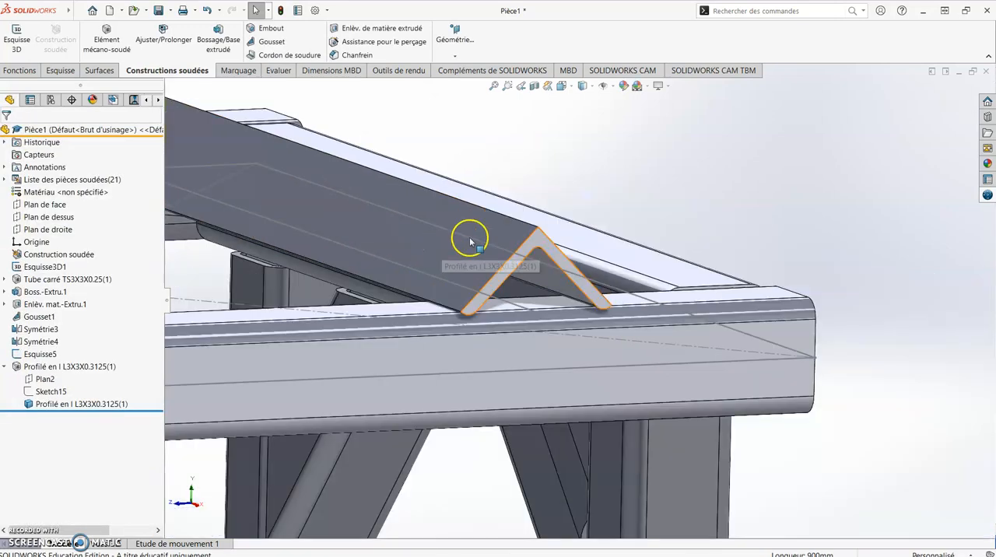
scroll(439, 234, up, 3)
middle_drag(437, 233, 518, 243)
scroll(518, 242, up, 3)
scroll(598, 318, down, 5)
middle_drag(656, 278, 544, 260)
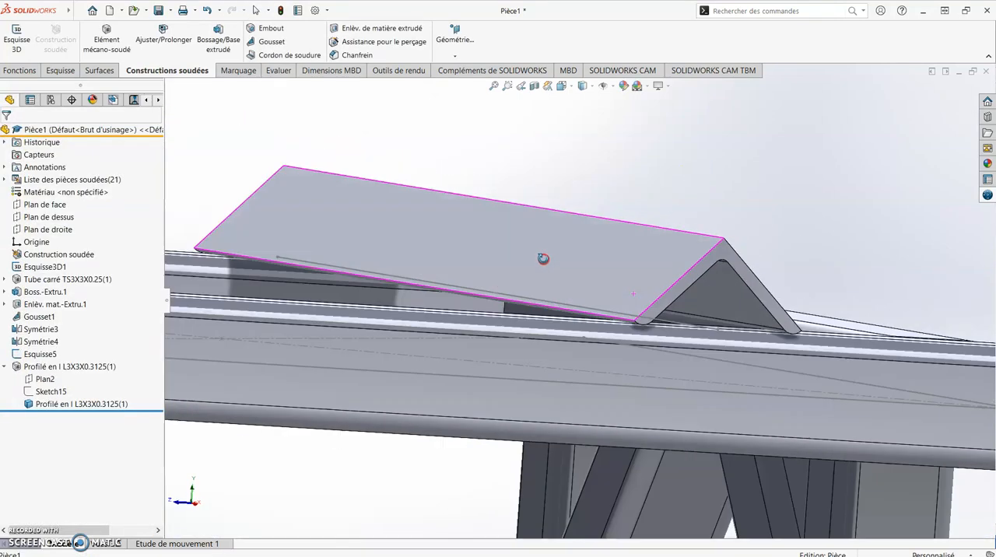
scroll(742, 355, down, 4)
middle_drag(739, 336, 719, 330)
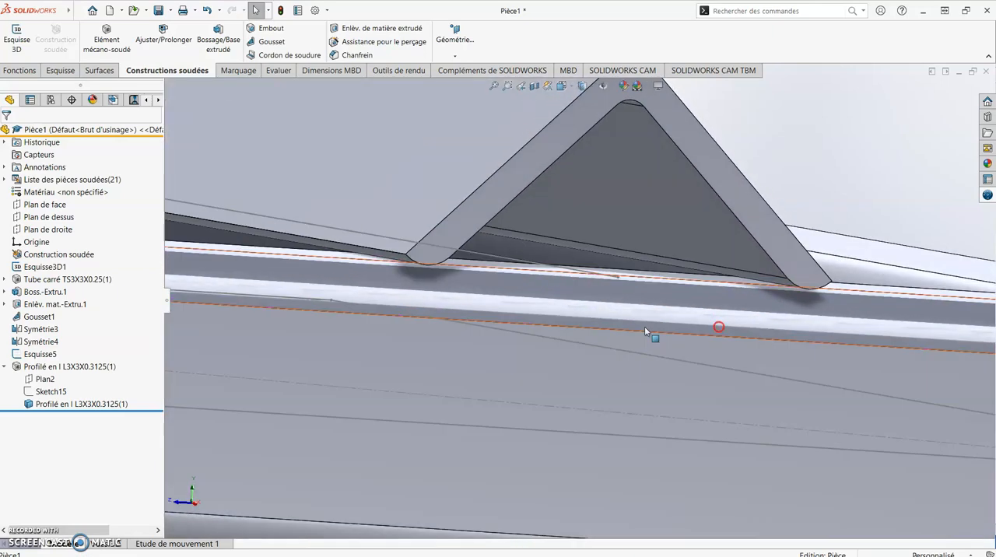
scroll(504, 293, up, 6)
scroll(394, 247, up, 5)
middle_drag(394, 247, 478, 301)
scroll(327, 240, down, 5)
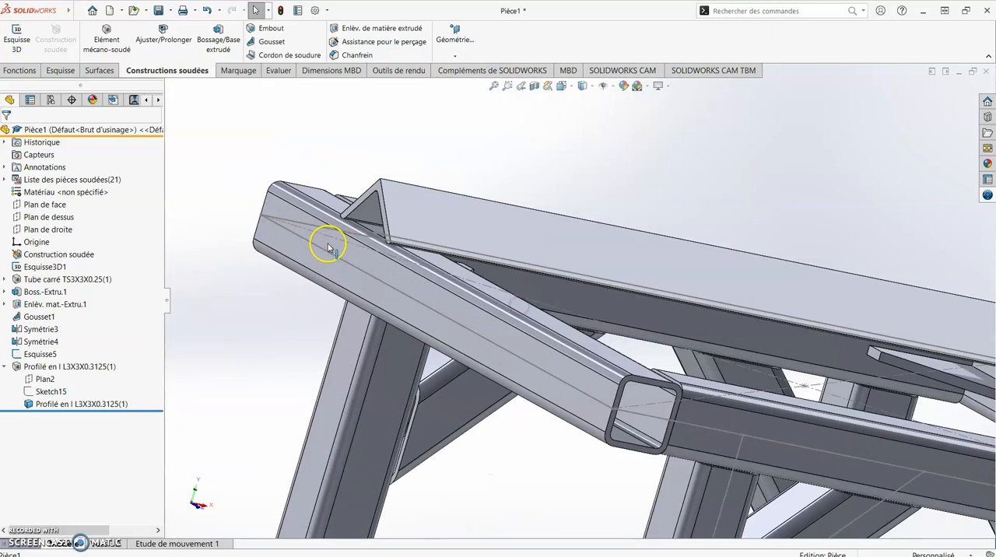
scroll(280, 214, down, 3)
scroll(280, 214, up, 2)
scroll(309, 240, down, 3)
middle_drag(309, 240, 289, 277)
- Inspect the complete welded frame with the inverted L-angle crossmember in an overall view
scroll(479, 278, up, 3)
scroll(479, 278, up, 5)
middle_drag(701, 333, 737, 357)
scroll(598, 283, down, 3)
scroll(567, 293, up, 2)
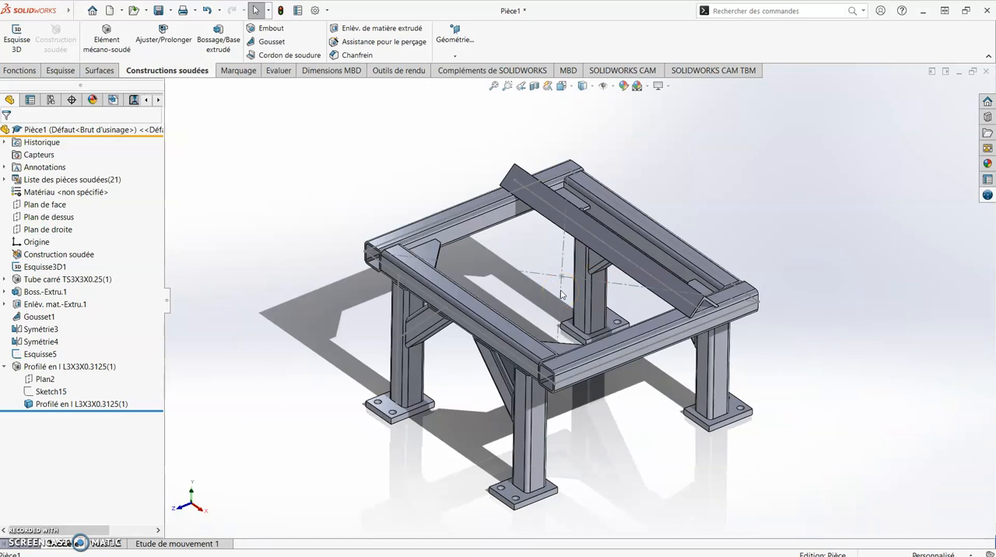
scroll(565, 367, down, 3)
scroll(565, 318, up, 4)
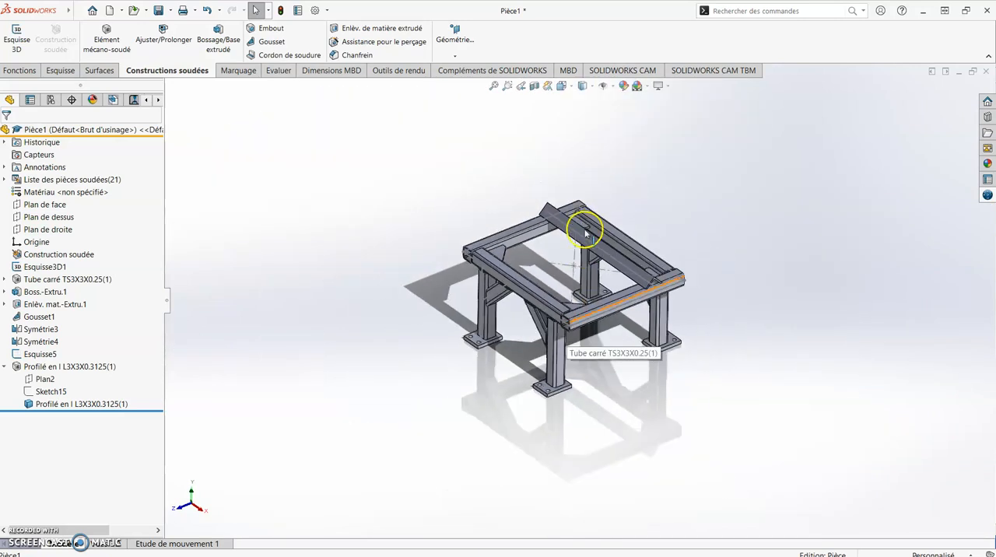
scroll(587, 223, down, 2)
scroll(591, 286, down, 4)
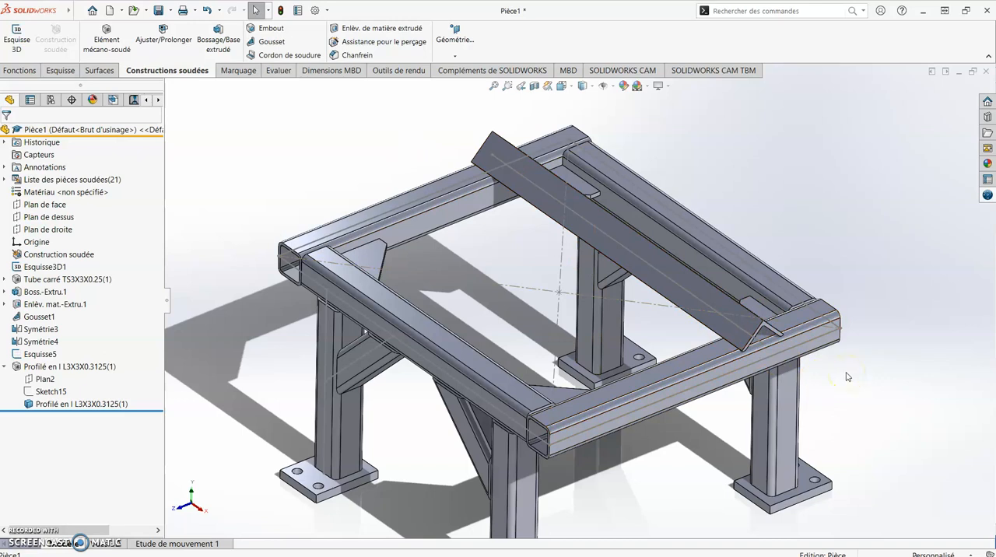
scroll(848, 377, up, 3)
scroll(563, 350, down, 2)
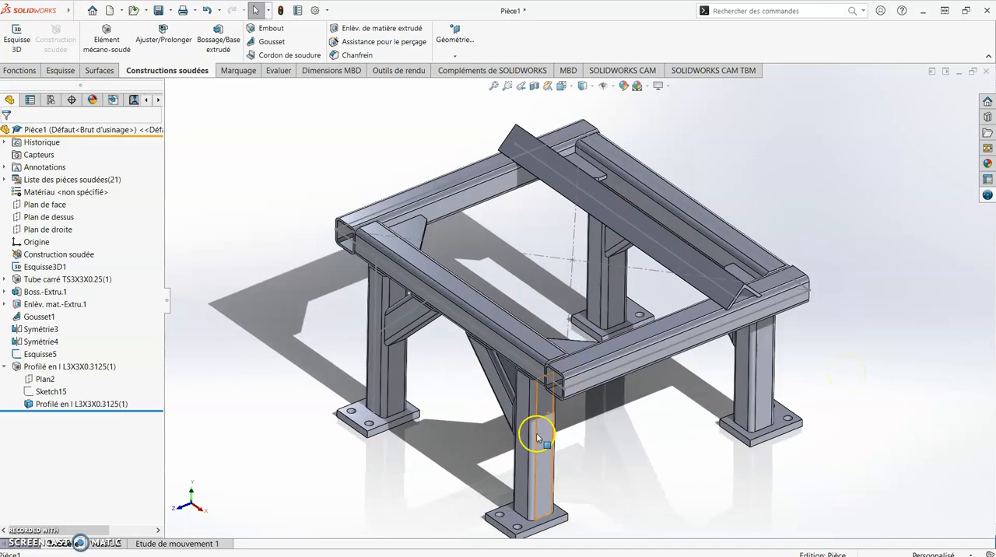